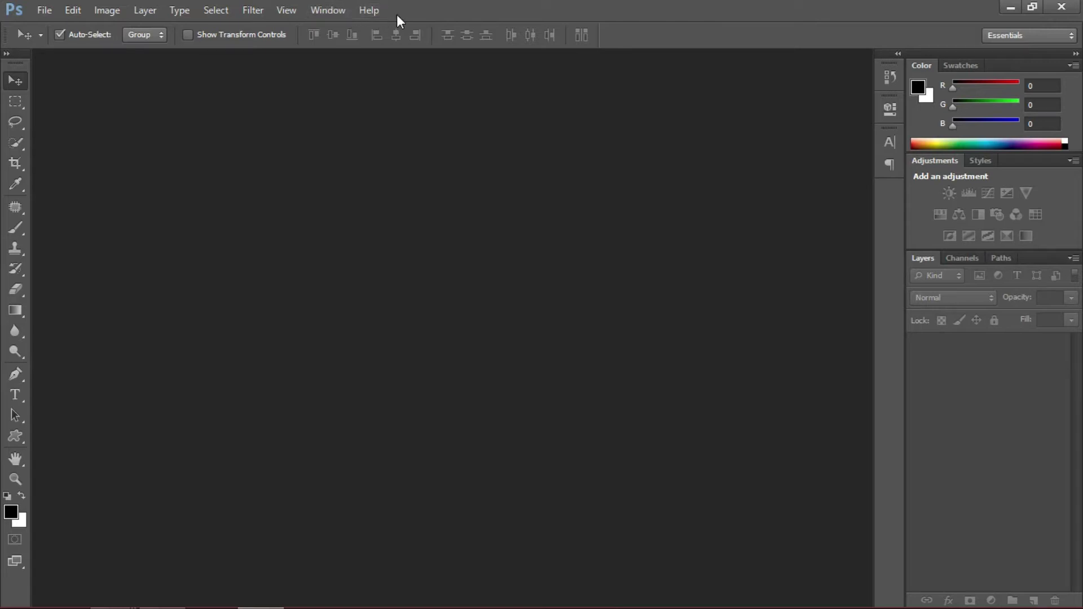
Step: Browse the File menu's commands, dismiss it without choosing one, then show the Edit menu
click(44, 10)
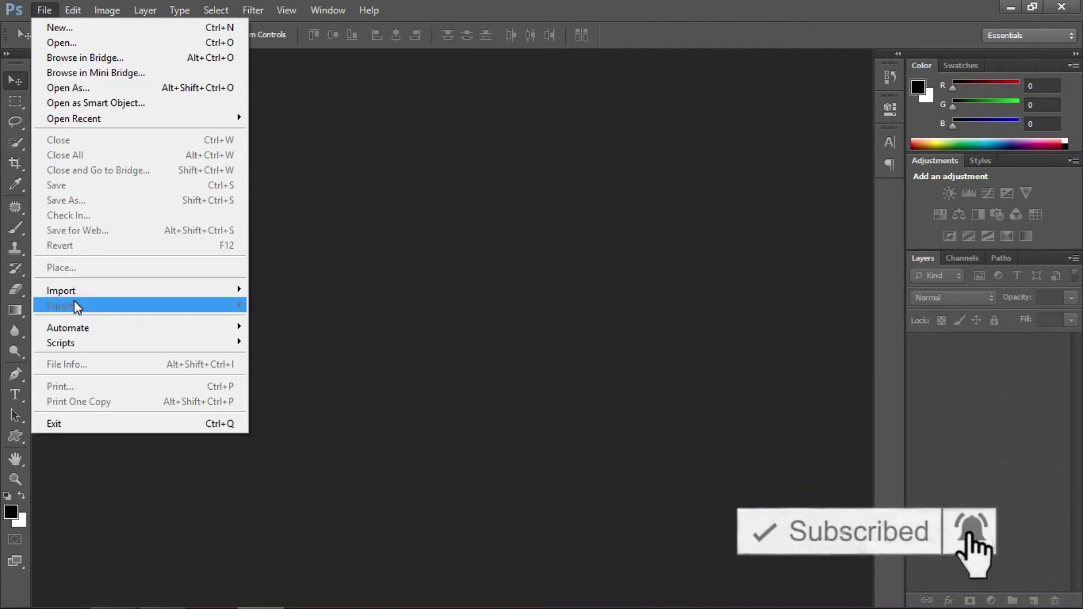
mouse_move(68, 328)
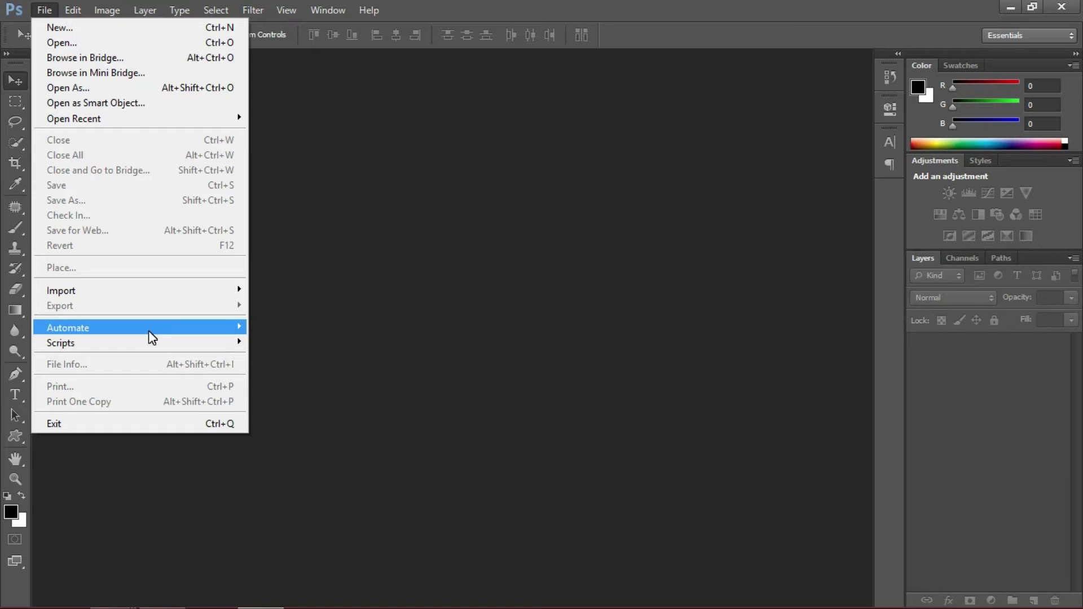
click(248, 165)
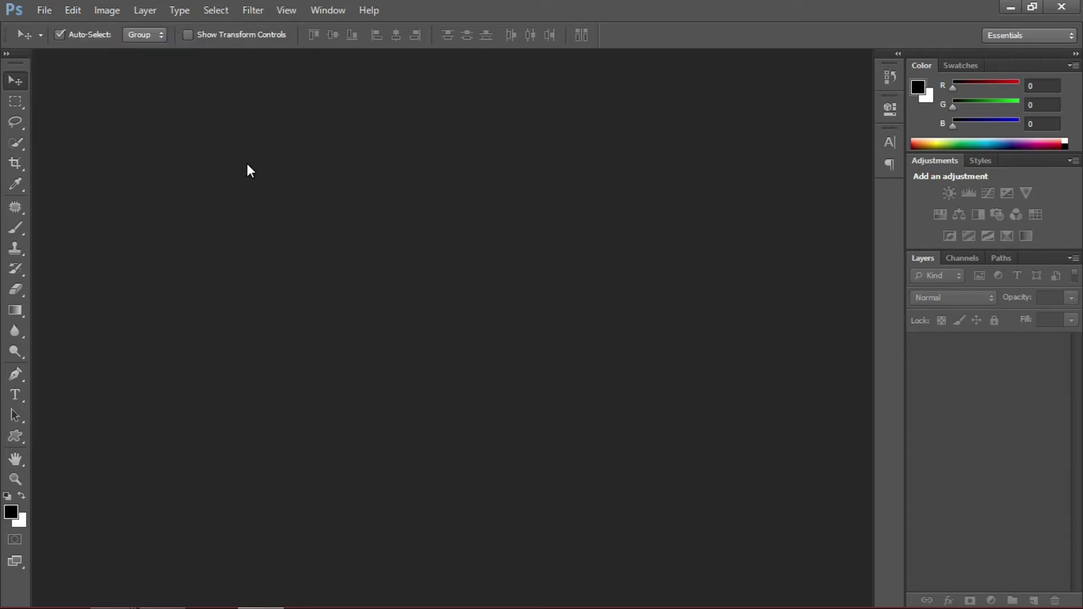
click(71, 11)
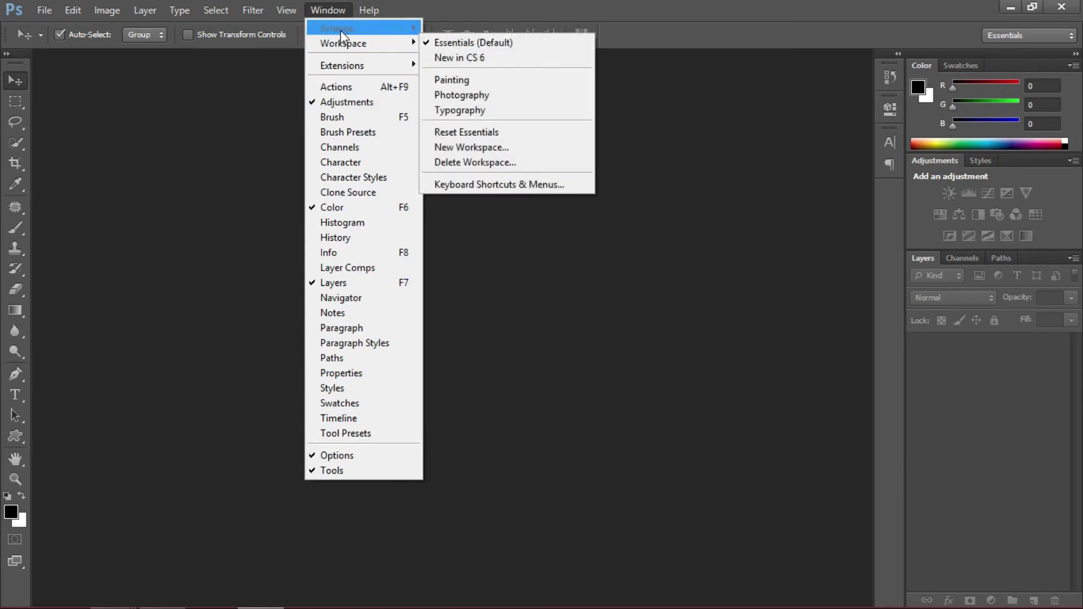
mouse_move(344, 44)
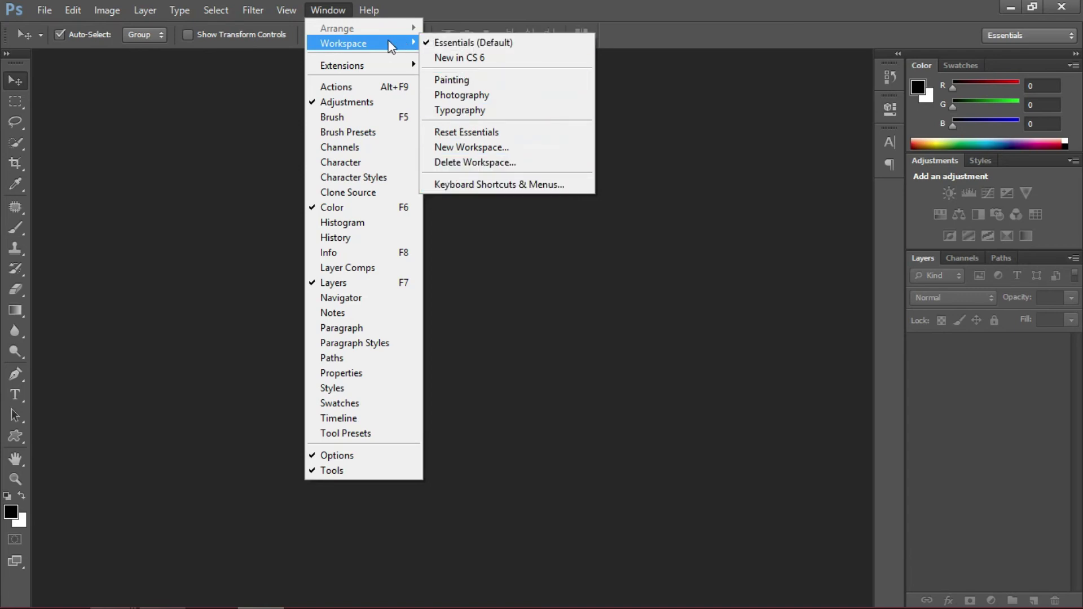
Step: Switch from the Window menu to the Help menu to view its help and plug-in commands
click(341, 11)
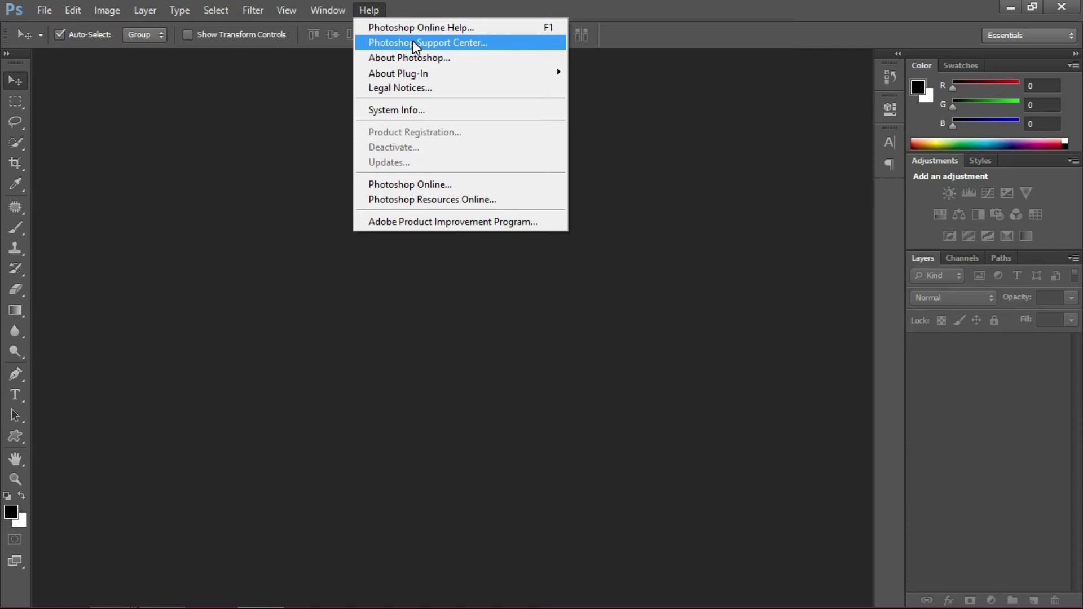
mouse_move(398, 74)
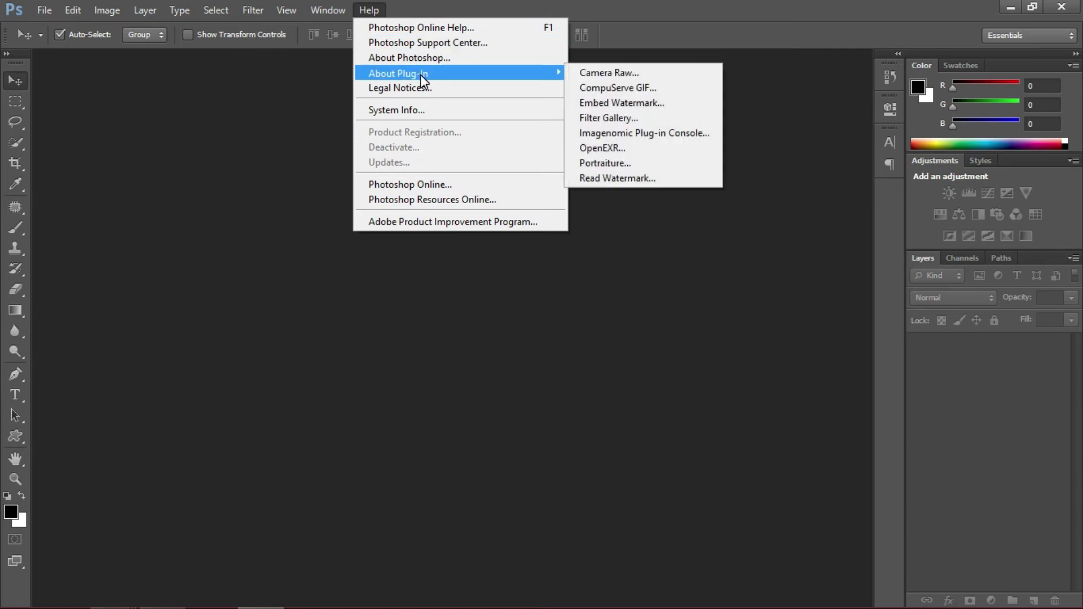
Step: Close the Help menu and plug-in list without choosing anything
click(426, 6)
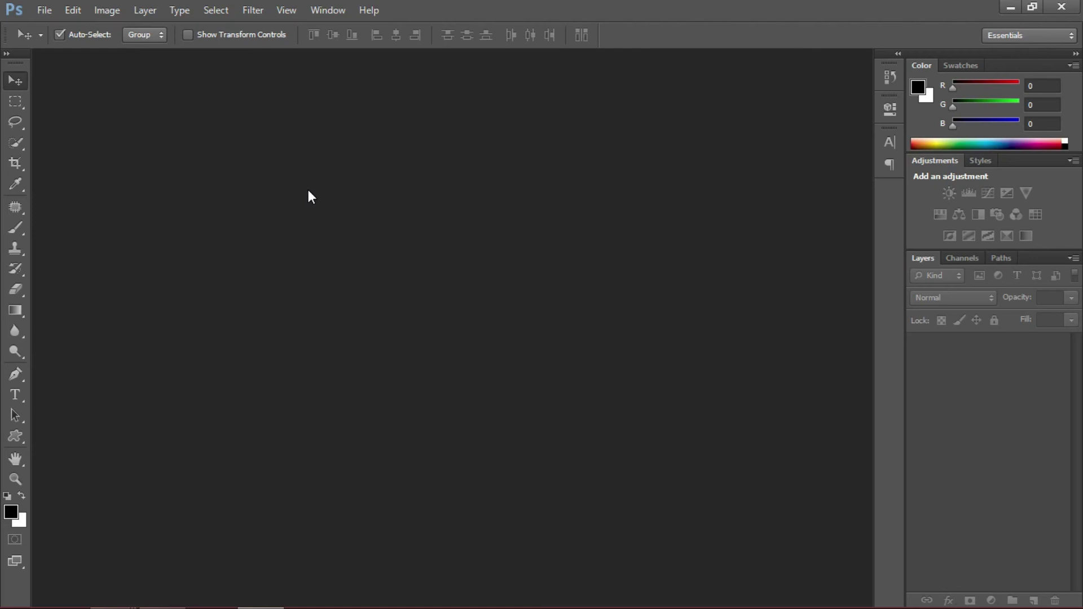
Step: Show and dismiss the File menu, then expand the Character panel's font, size and spacing settings
click(41, 10)
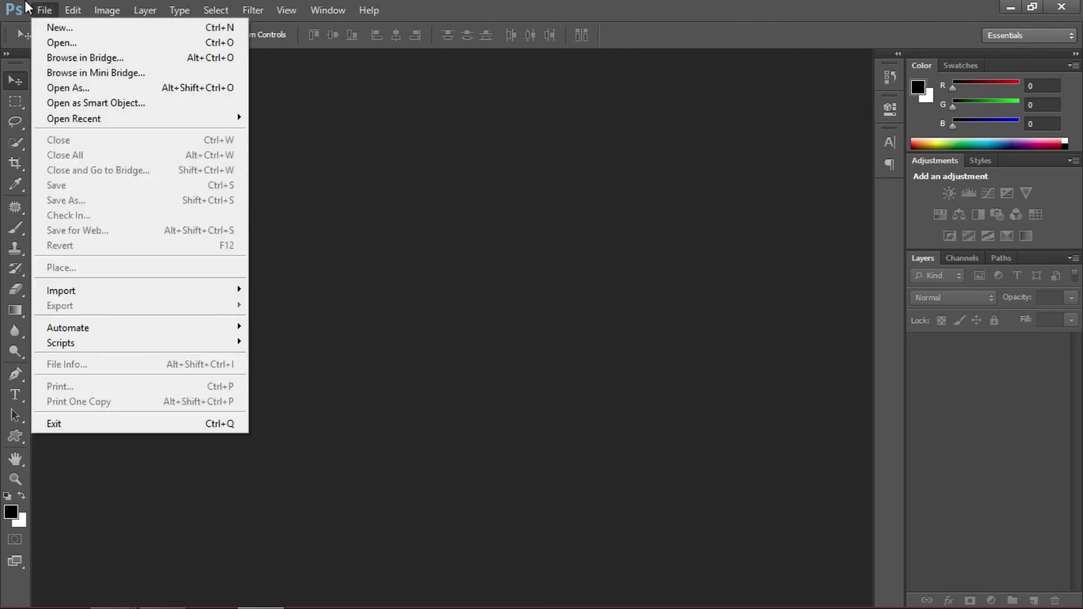
click(10, 60)
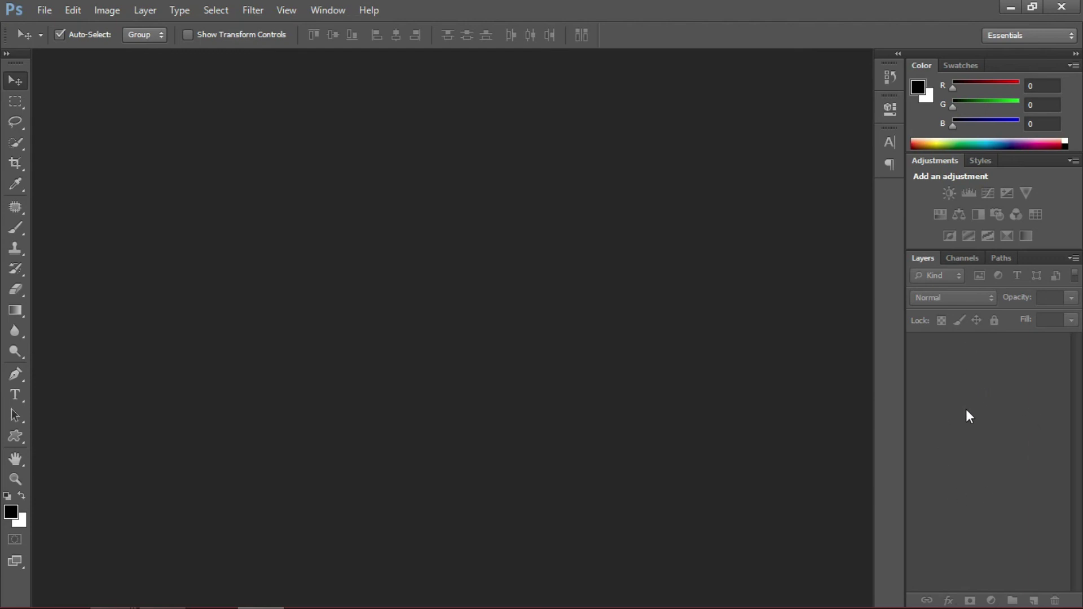
click(890, 143)
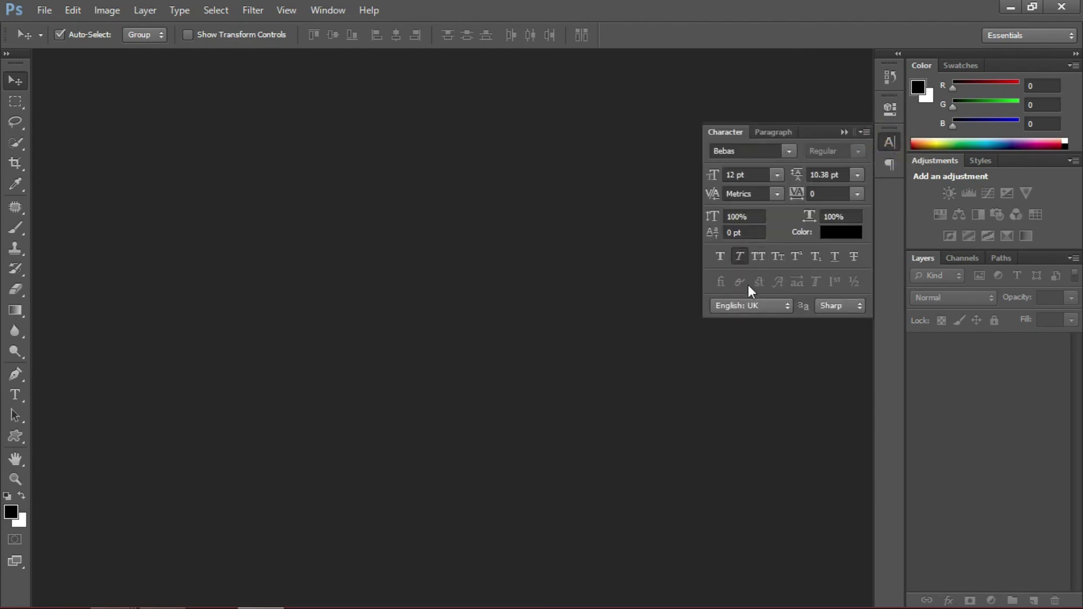
Step: Collapse the Character panel back into the dock with its >> button
click(843, 134)
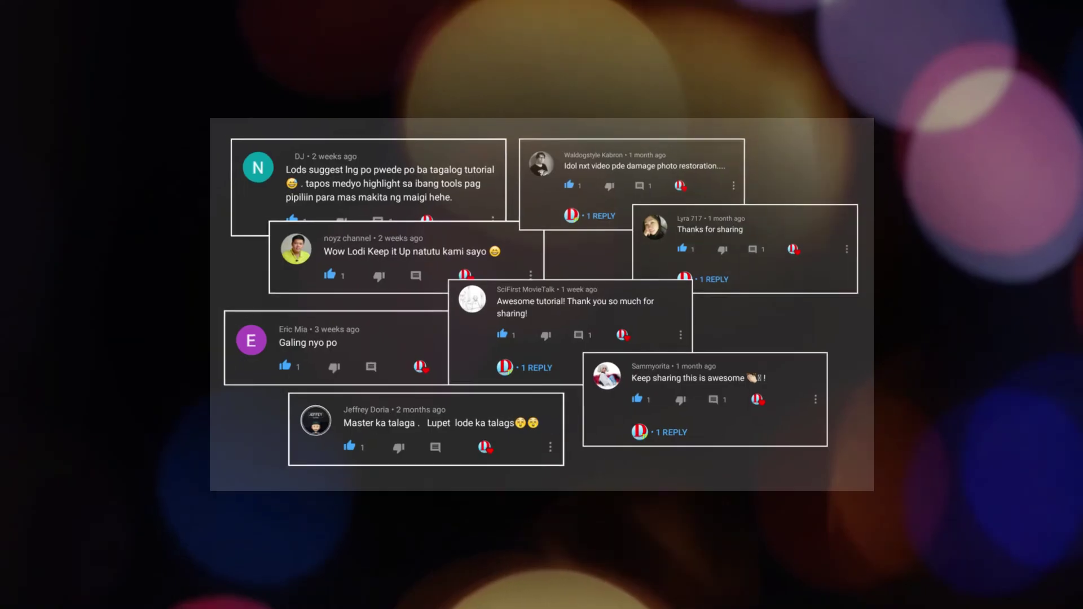